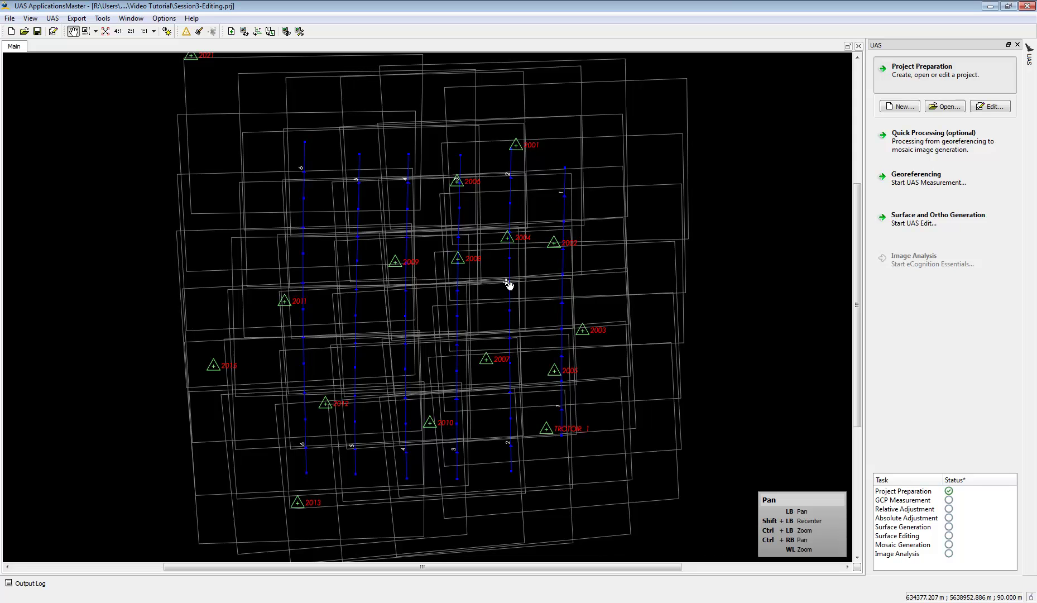
- Start UAS Edit for Surface and Ortho Generation on the Session3-Editing project
click(918, 223)
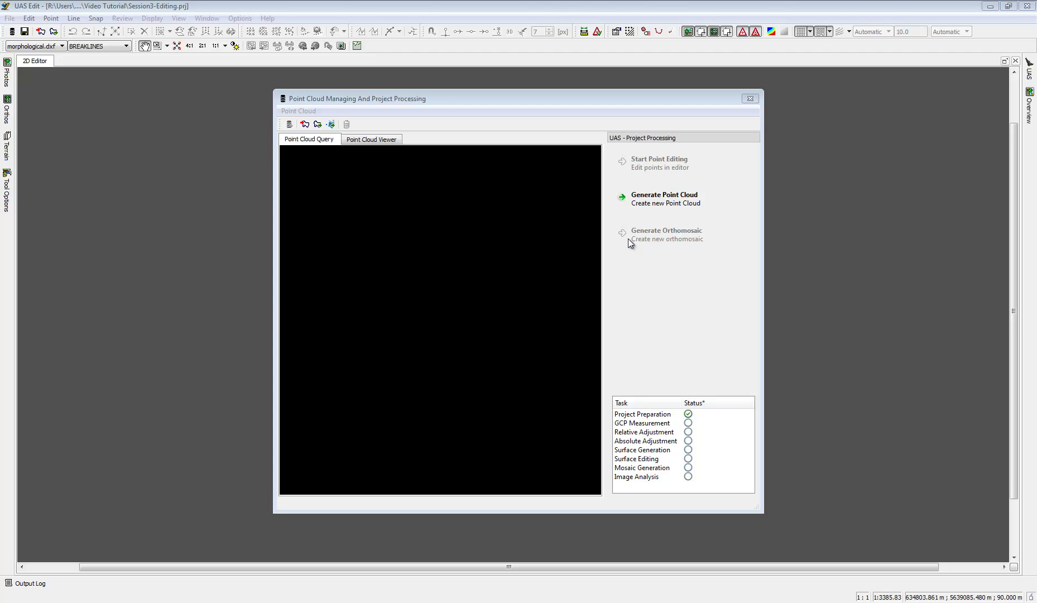
- Expand Generate Point Cloud to show DTM Extraction Detailed and DSM Extraction Dense
click(645, 205)
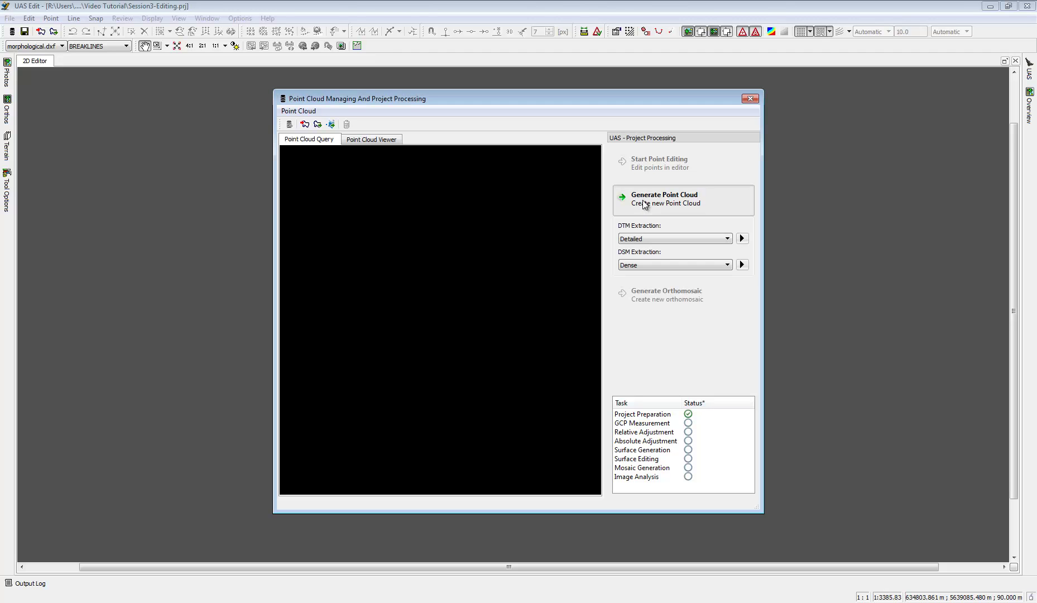
- Run point cloud generation with Detailed DTM extraction, up to the replace-existing prompt
click(702, 240)
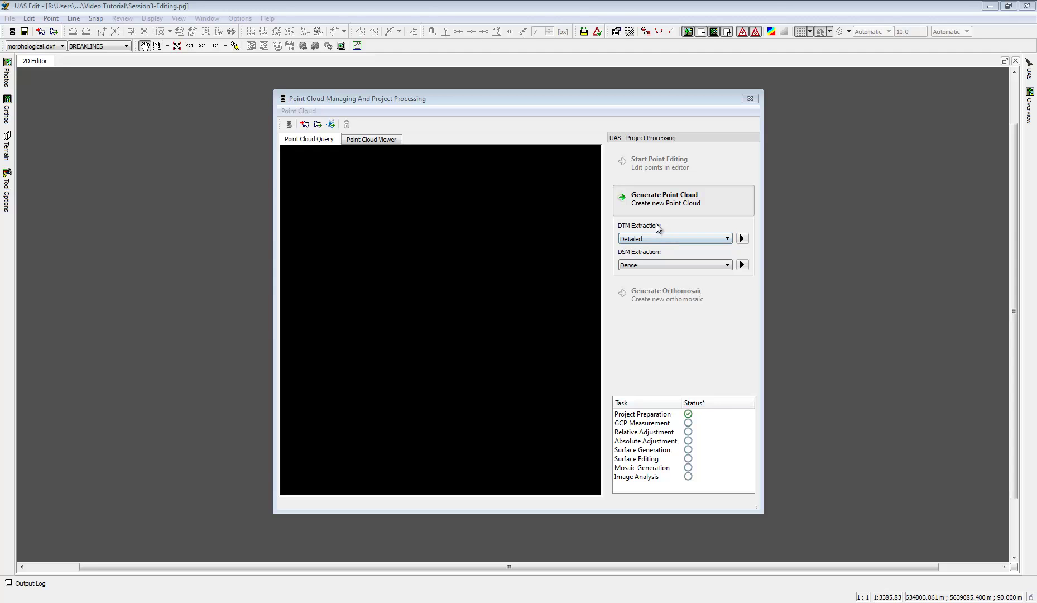
click(743, 239)
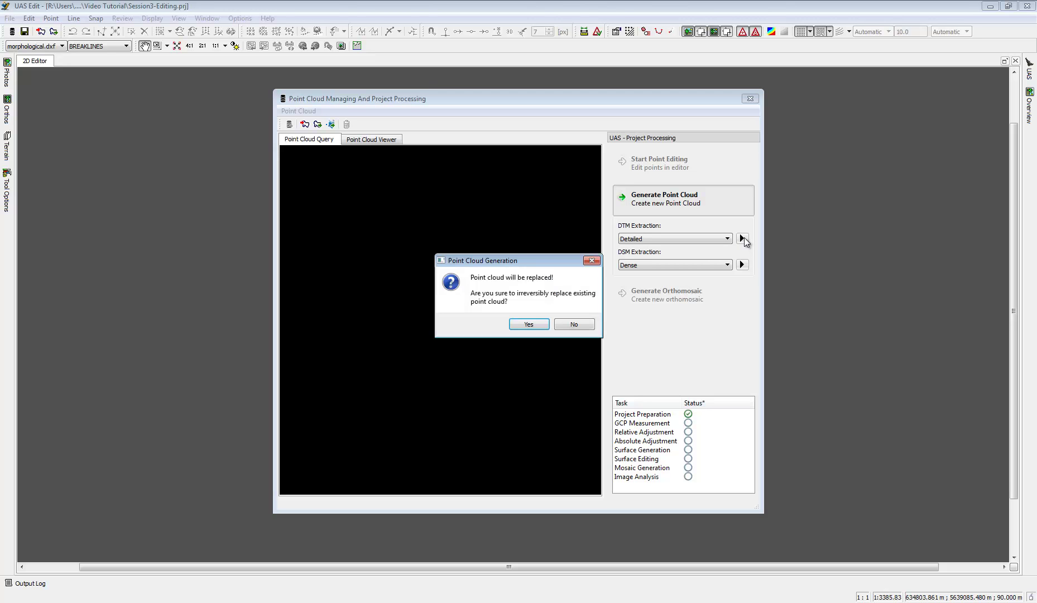
- Confirm replacing the existing point cloud and close the processing log once finished
click(521, 328)
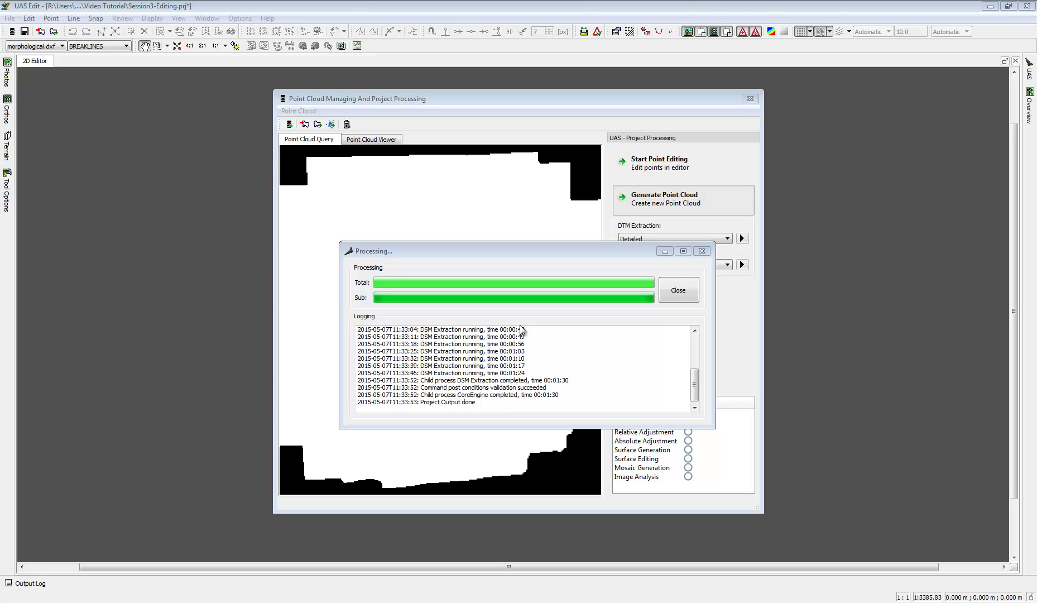
click(663, 287)
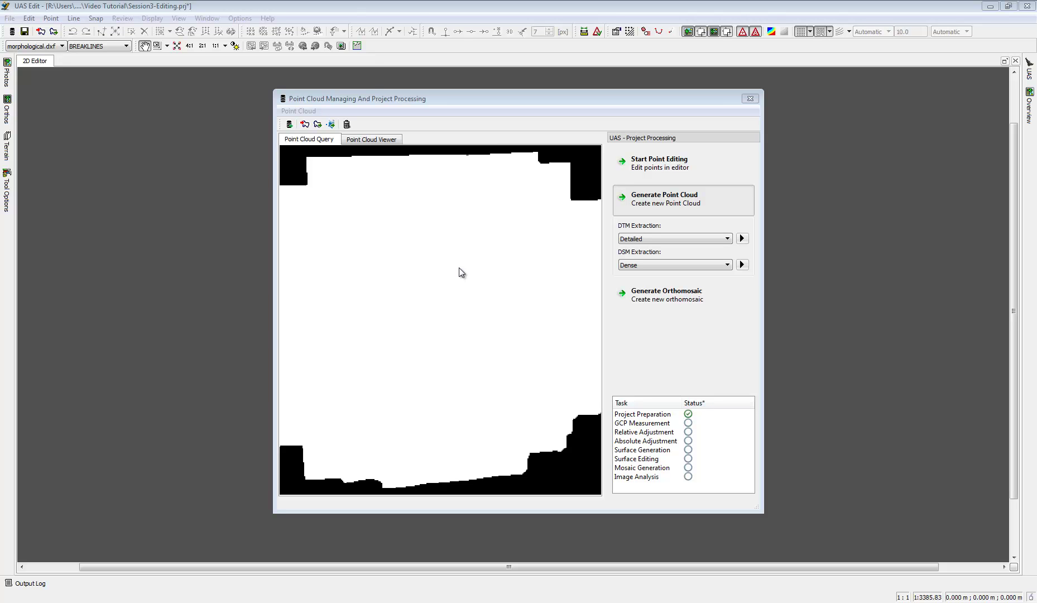
- Set Preferences > Views > 3D Points colorization to Elevation, apply it, and move the dialog aside
click(240, 18)
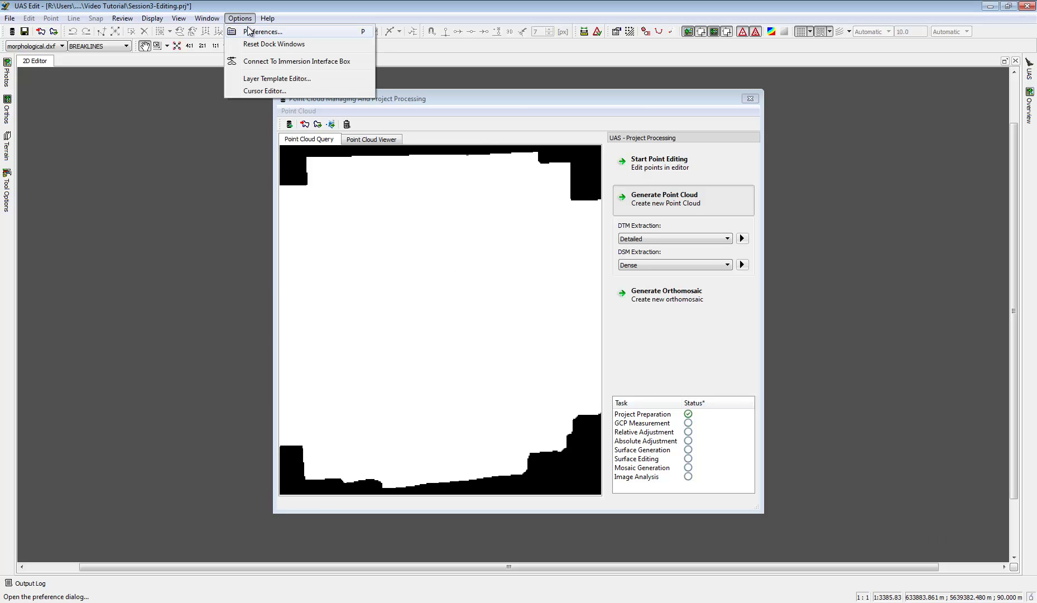
click(249, 32)
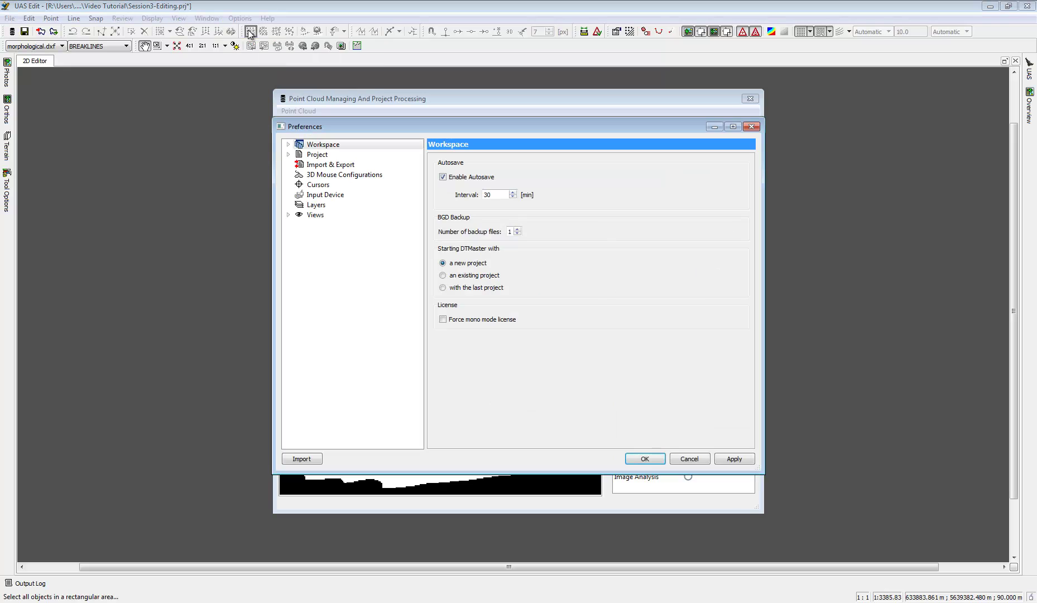
click(288, 215)
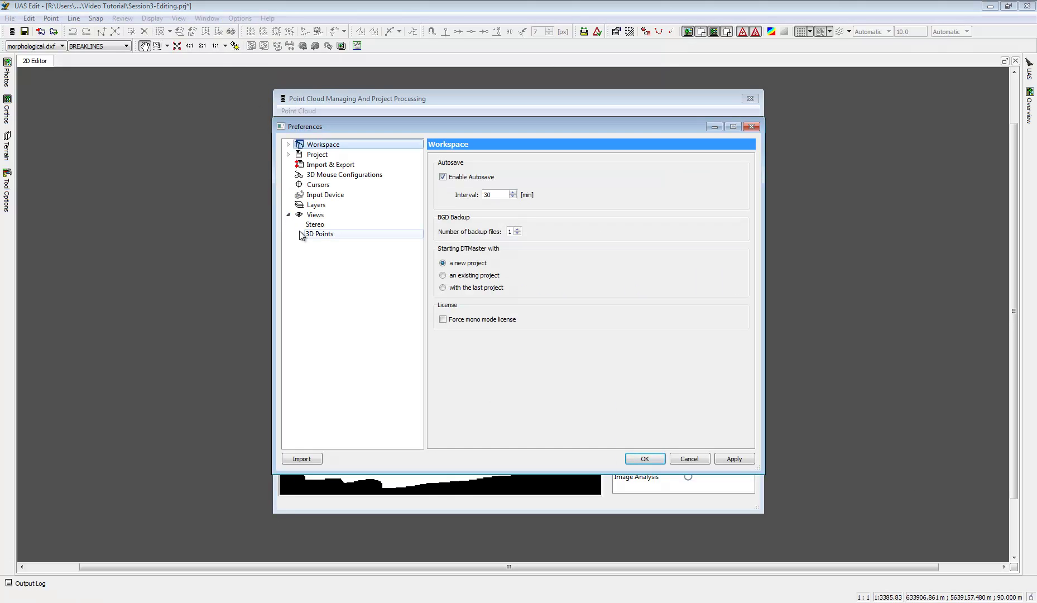
click(317, 234)
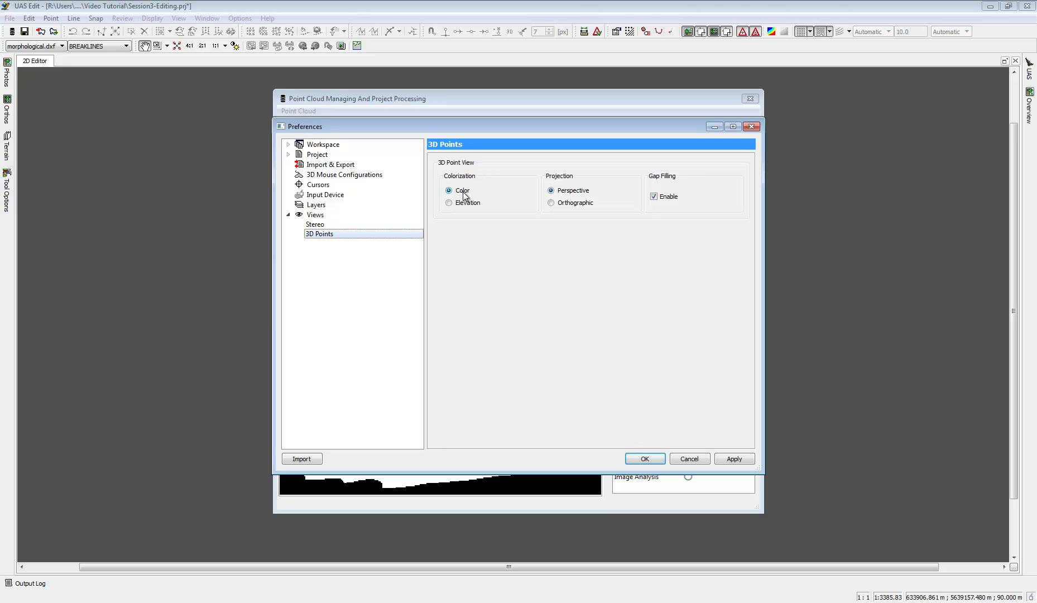
click(450, 205)
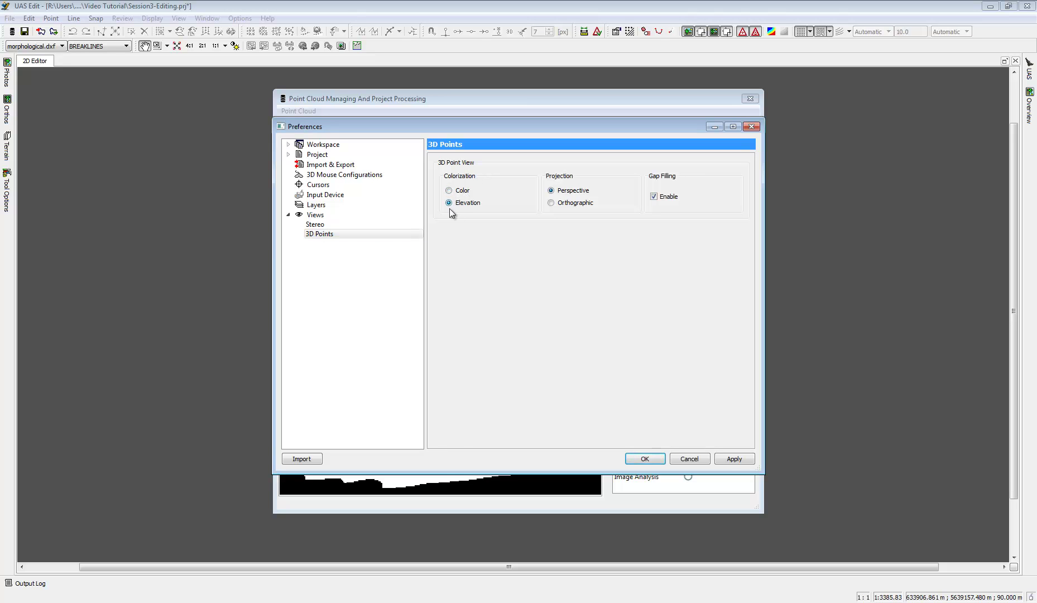
click(734, 459)
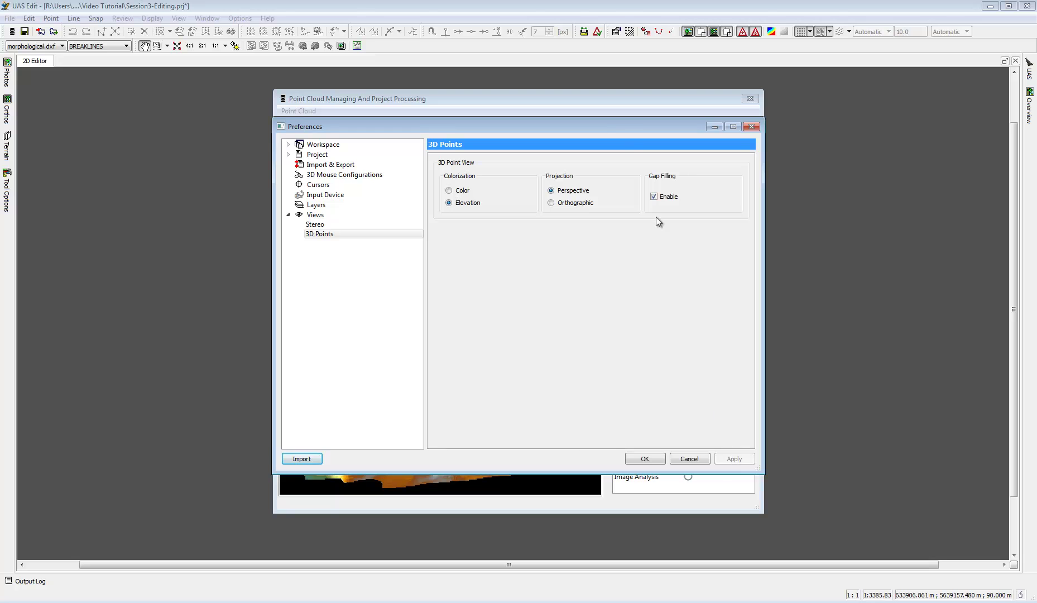
drag(616, 128, 158, 136)
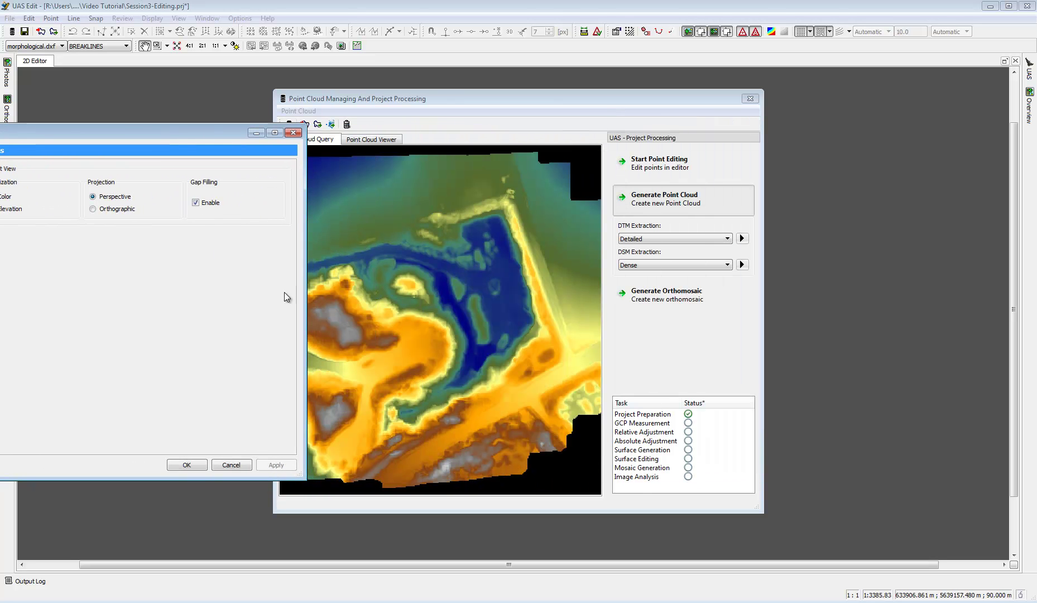
- Apply plain Color colorization to compare against the elevation colouring
click(406, 253)
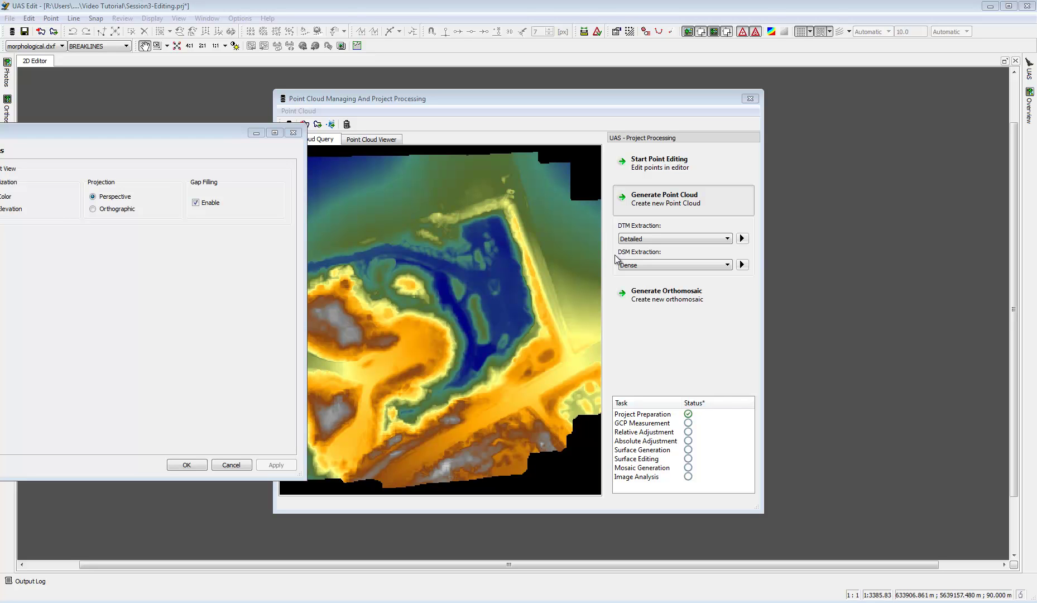
drag(220, 134, 323, 137)
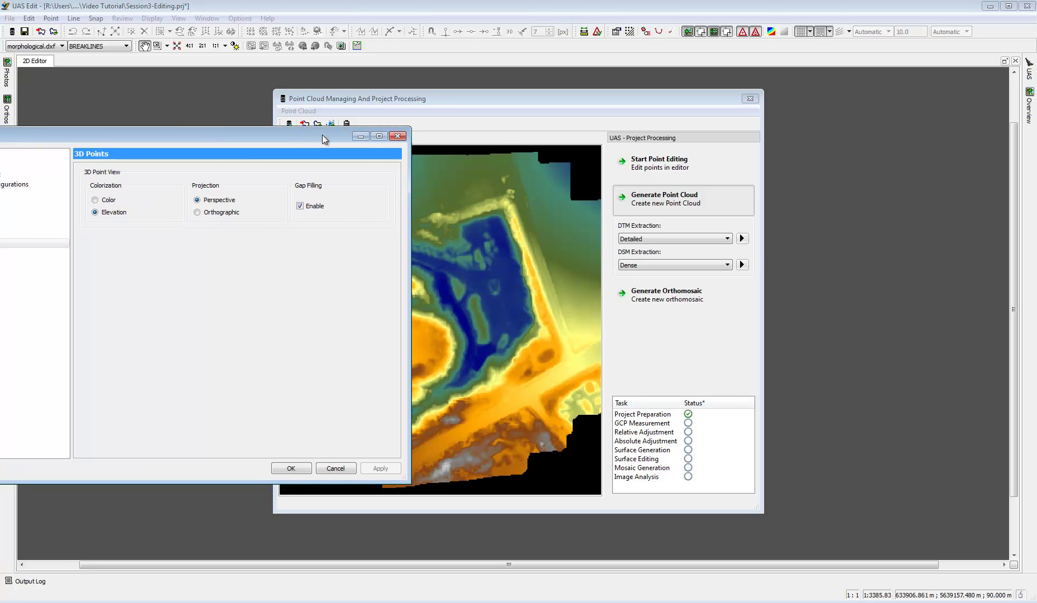
click(95, 200)
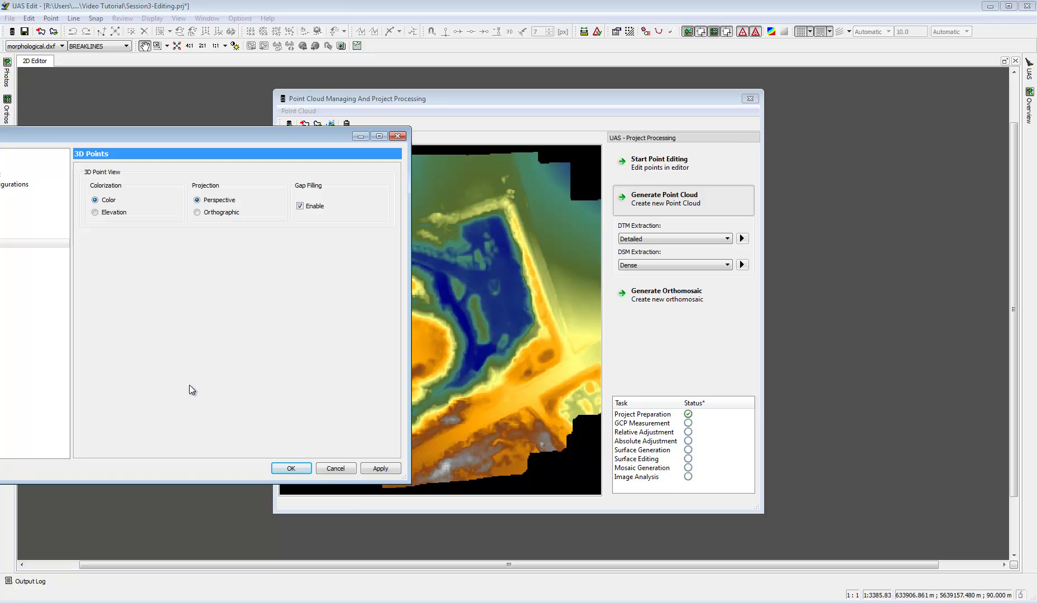
click(380, 468)
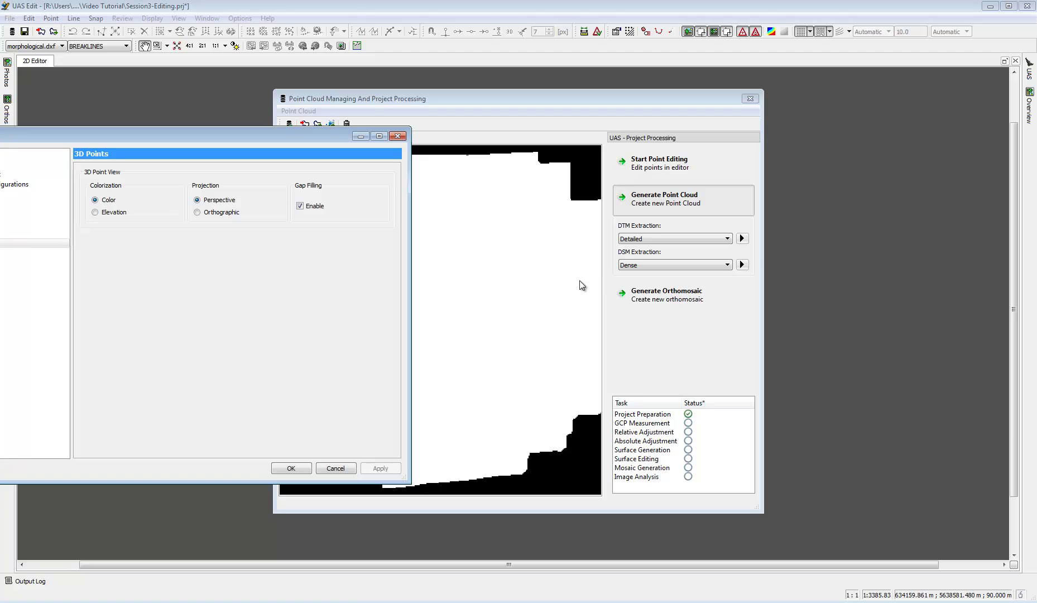
- Restore Elevation colorization with OK and close the Point Cloud Managing window
click(95, 212)
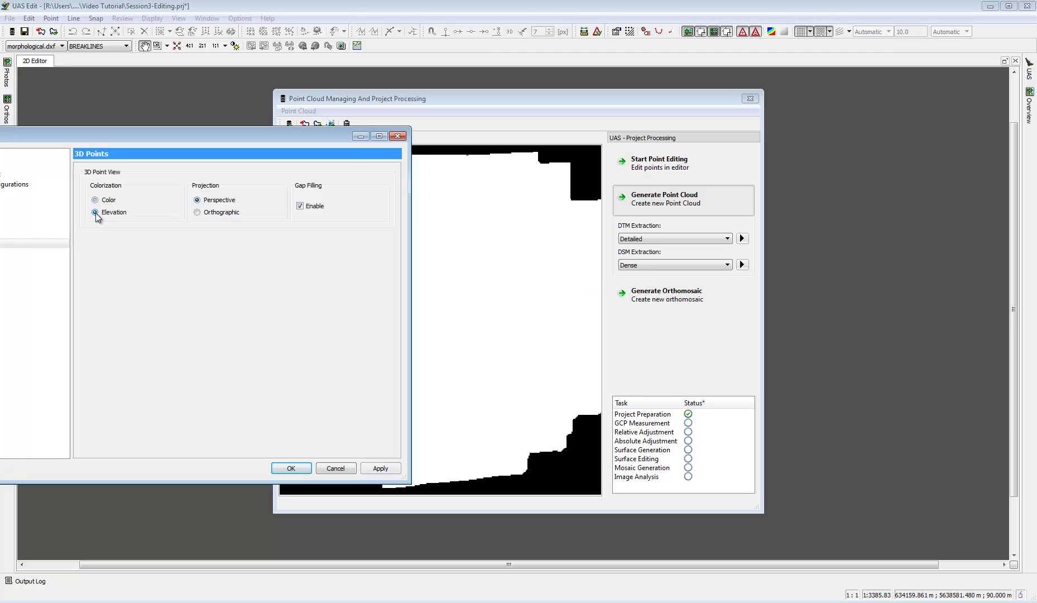
click(300, 469)
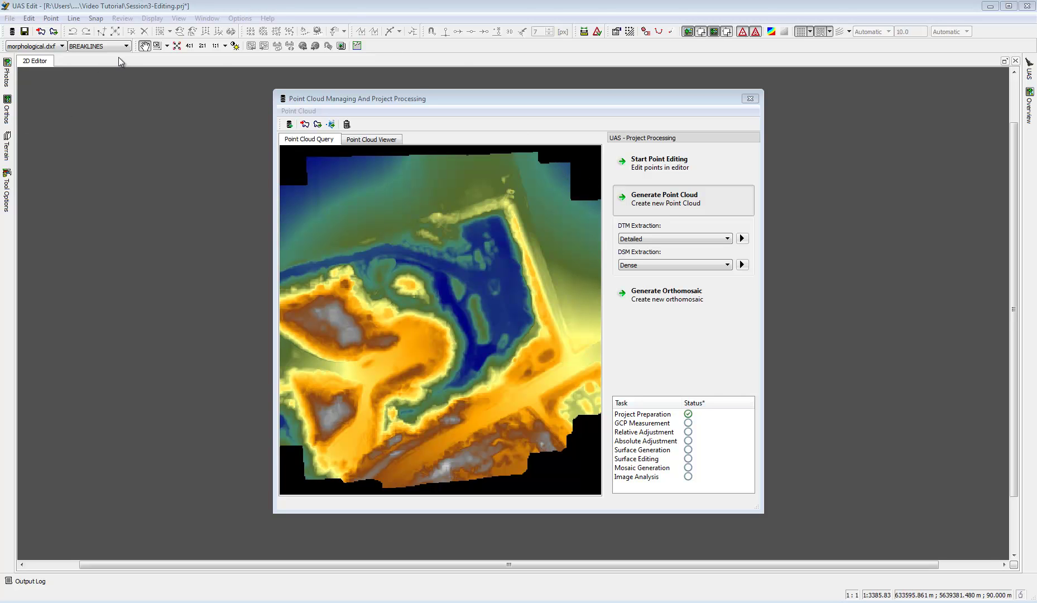
click(751, 99)
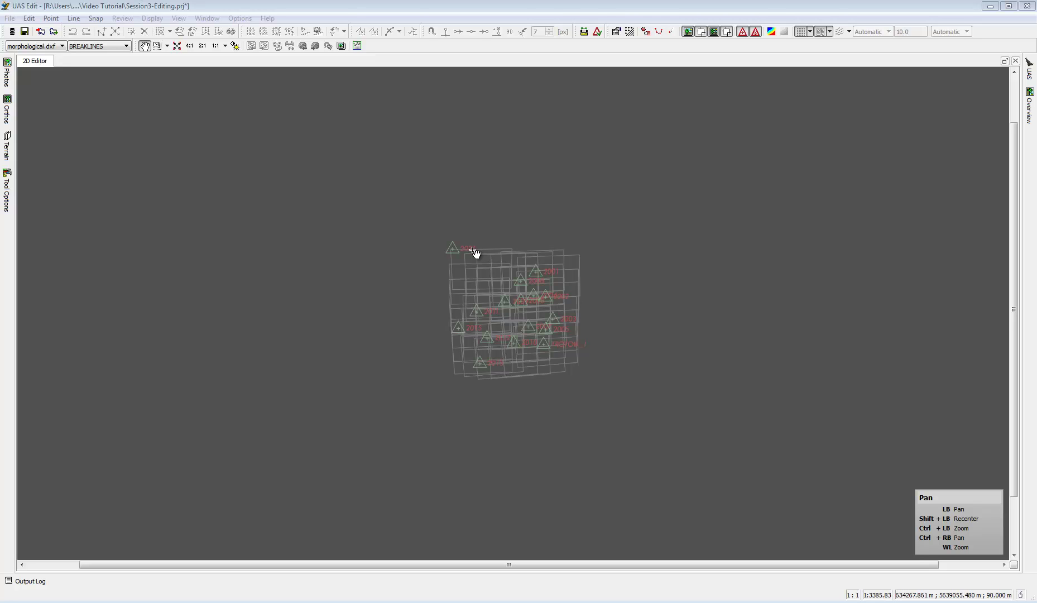
- Reopen Point Cloud Managing And Project Processing with the elevation-coloured preview
click(11, 21)
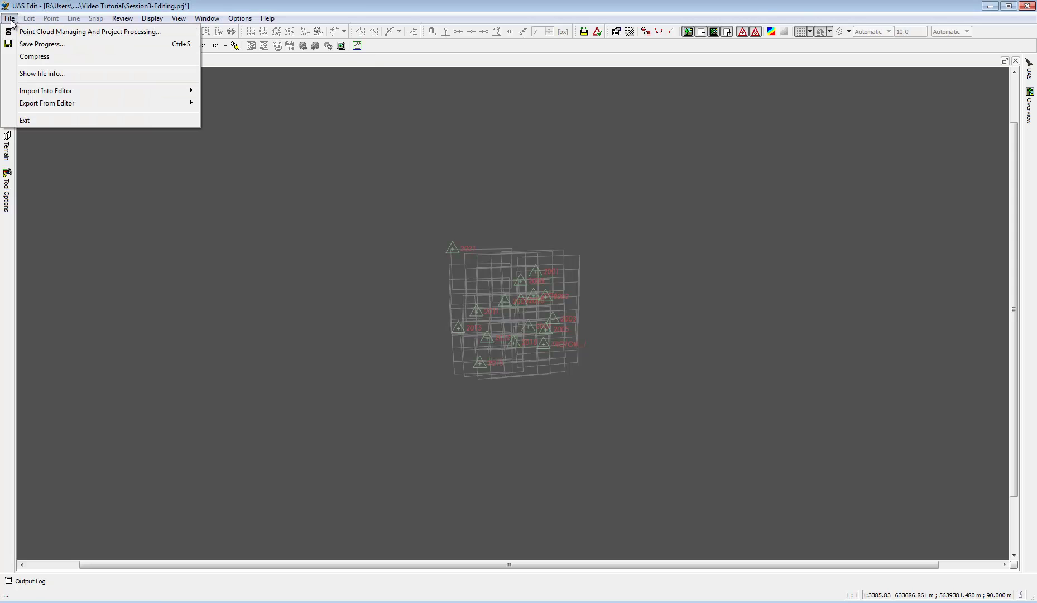
click(60, 32)
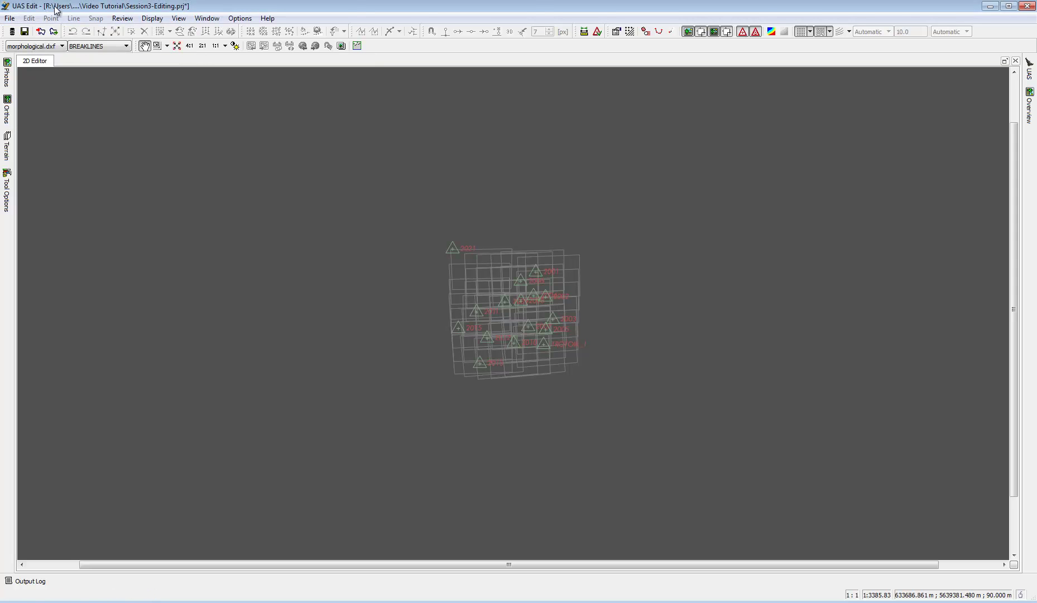
click(12, 33)
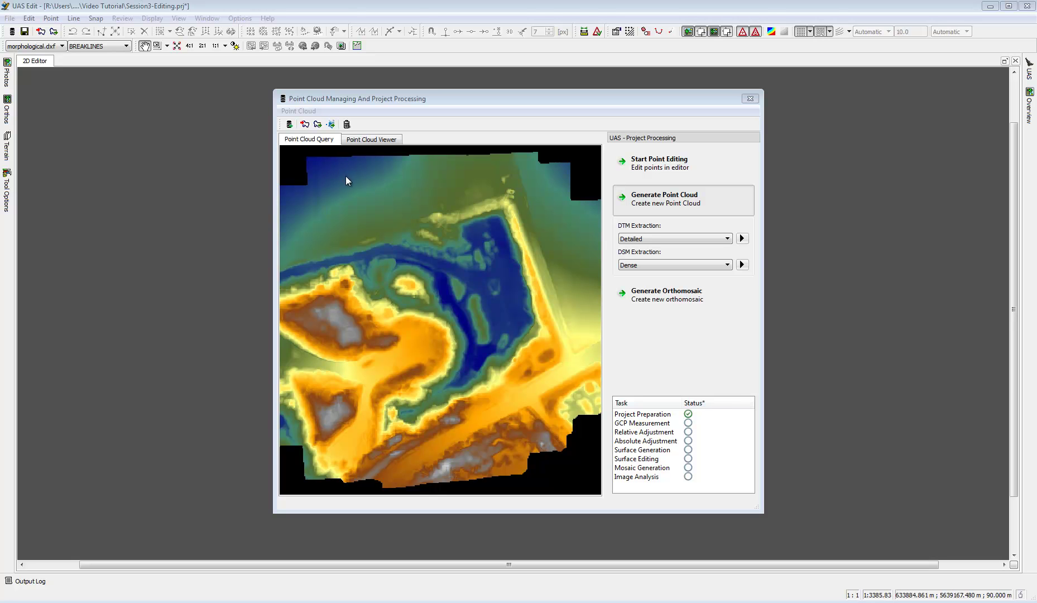
- Query a rectangle near the map's top and load those points into the 2D Editor
click(364, 168)
drag(418, 202, 430, 219)
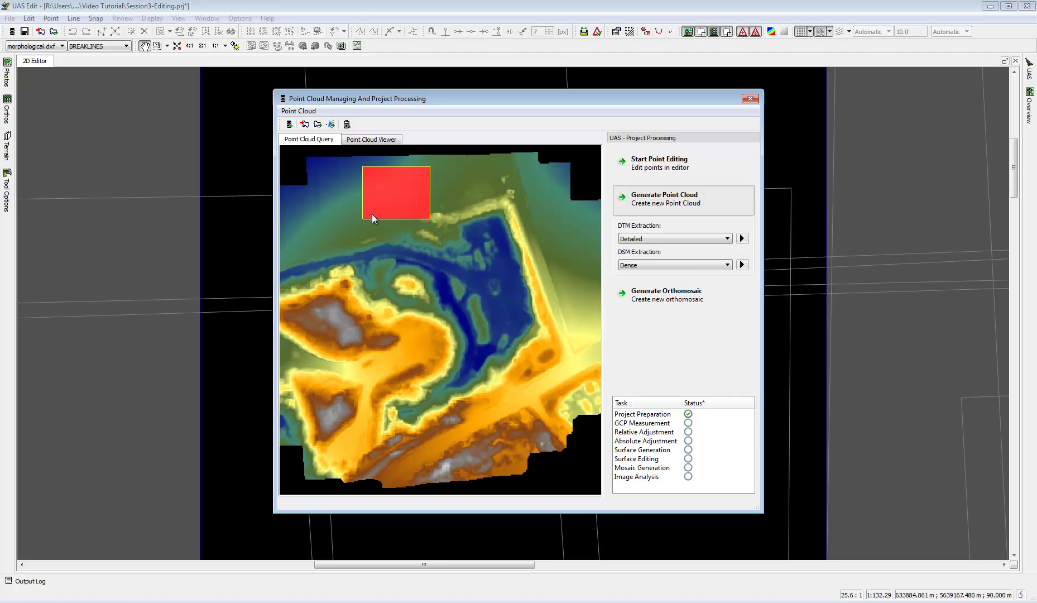
click(638, 164)
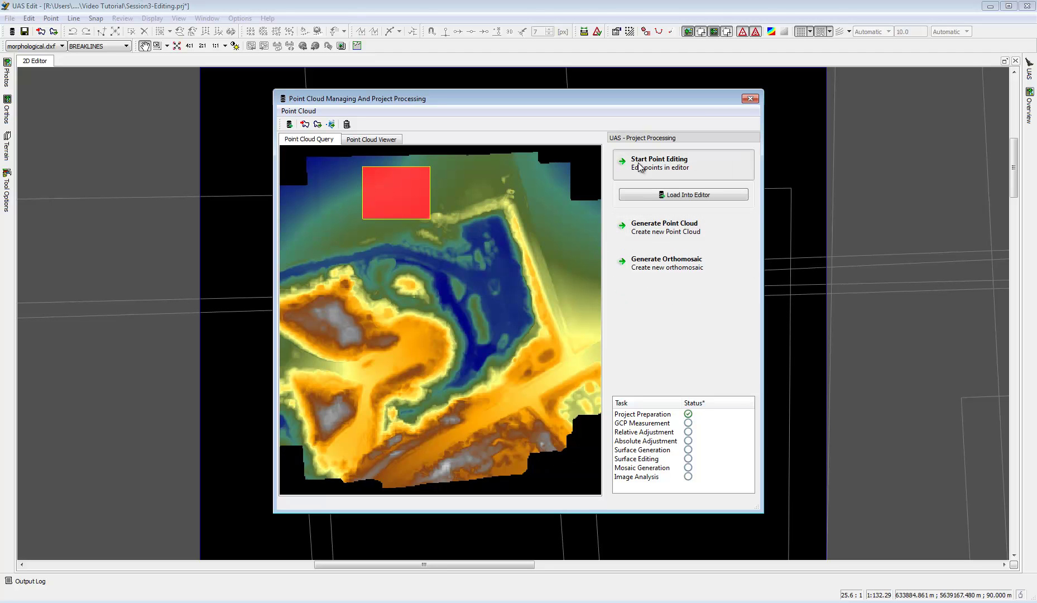
click(692, 195)
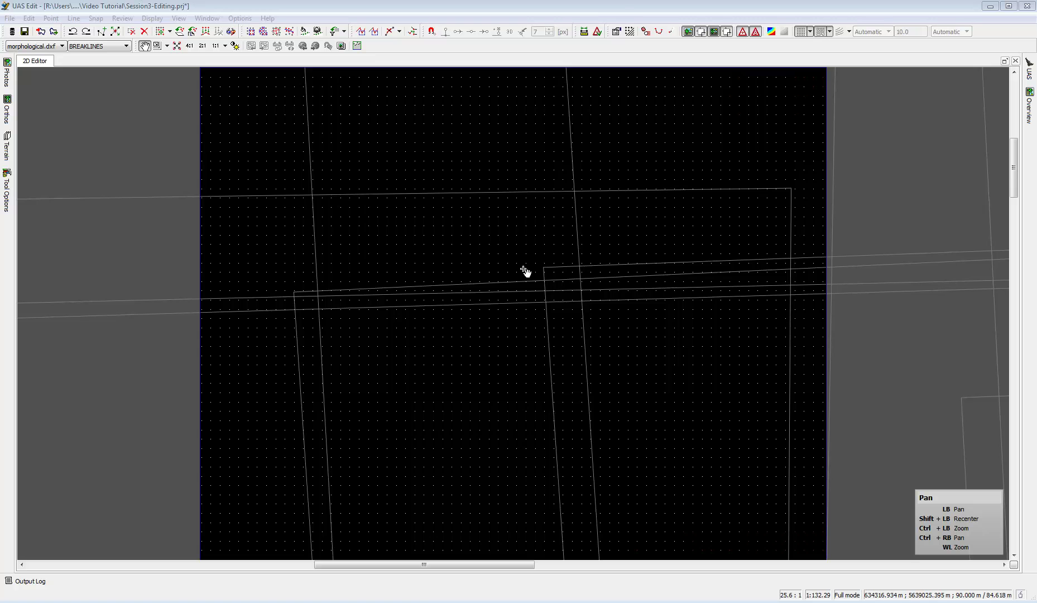
scroll(525, 271, down, 5)
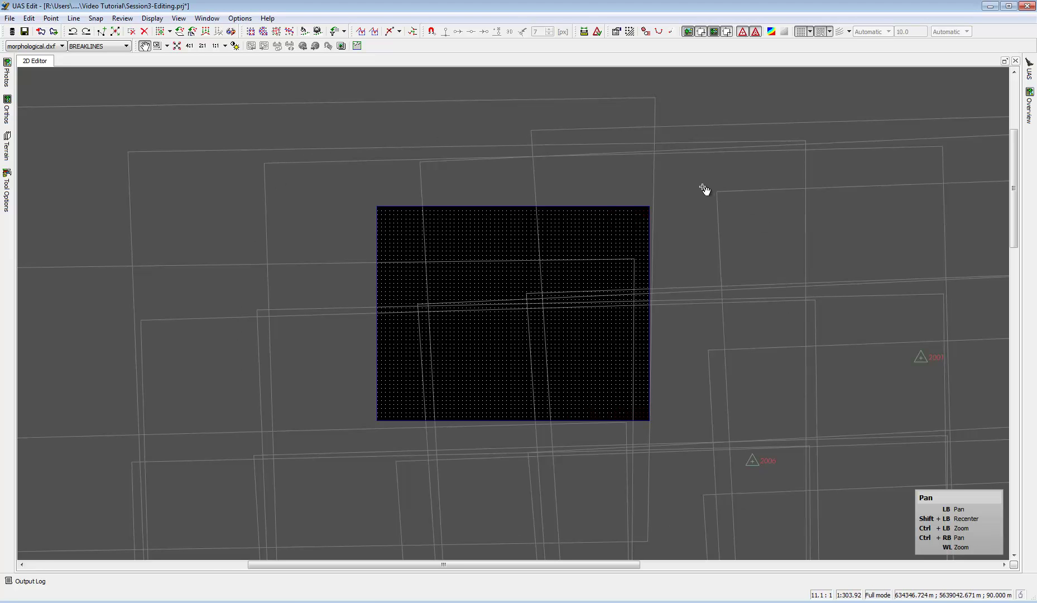
scroll(702, 195, down, 2)
scroll(829, 255, down, 1)
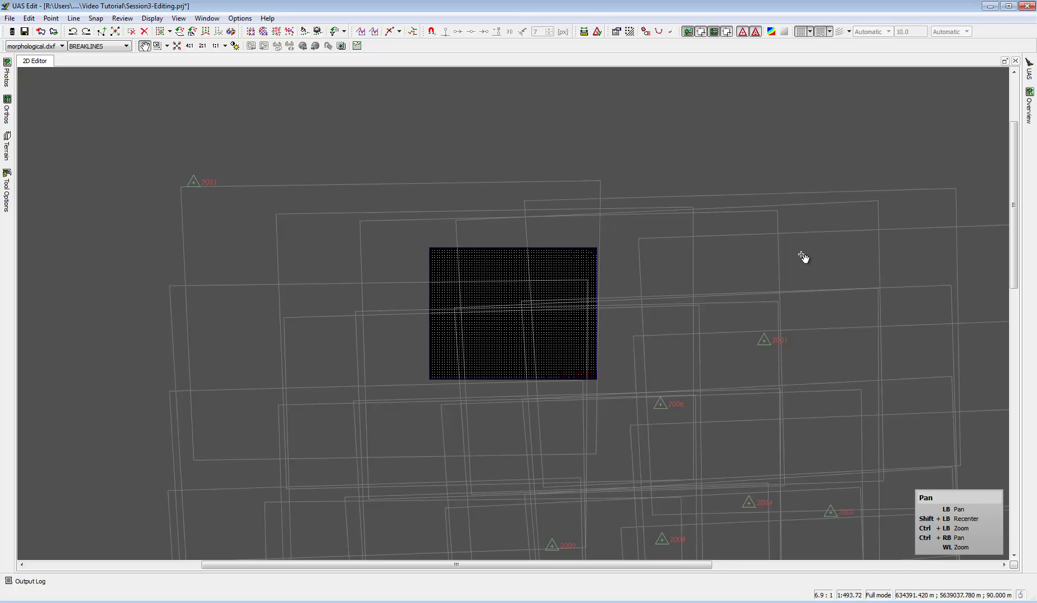
scroll(523, 291, up, 5)
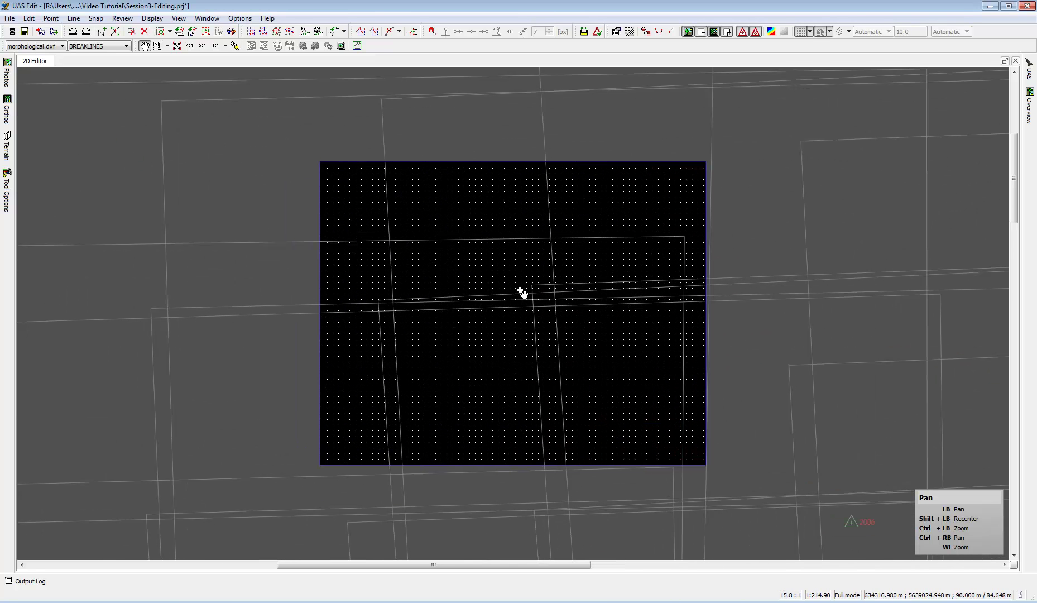